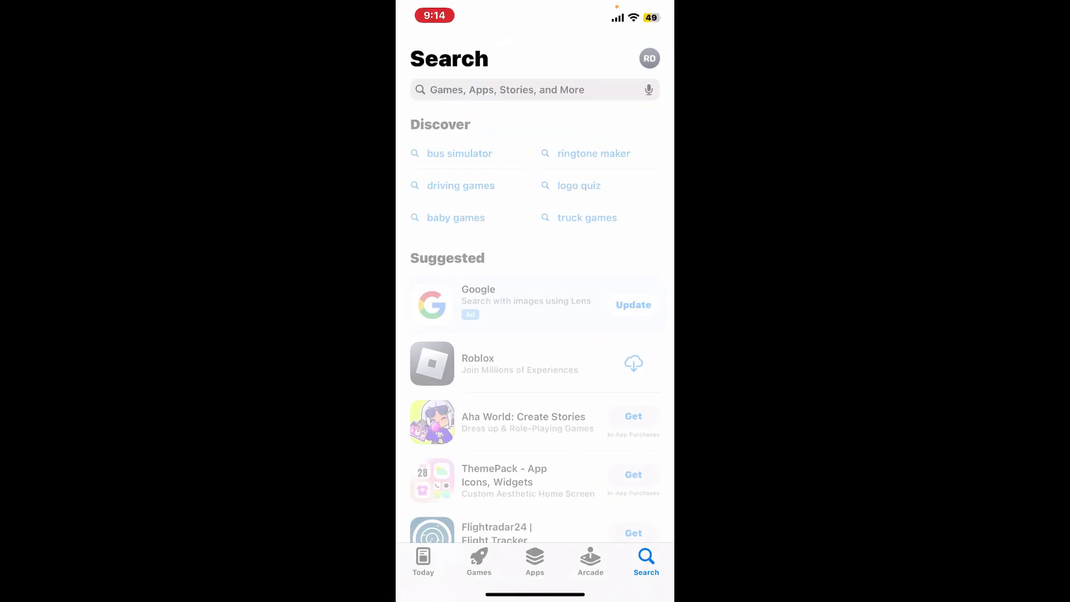
- Search the App Store for 'linkedin' and open the LinkedIn: Network & Job Finder page, already at version 9.1.350
click(507, 89)
text(linkedi)
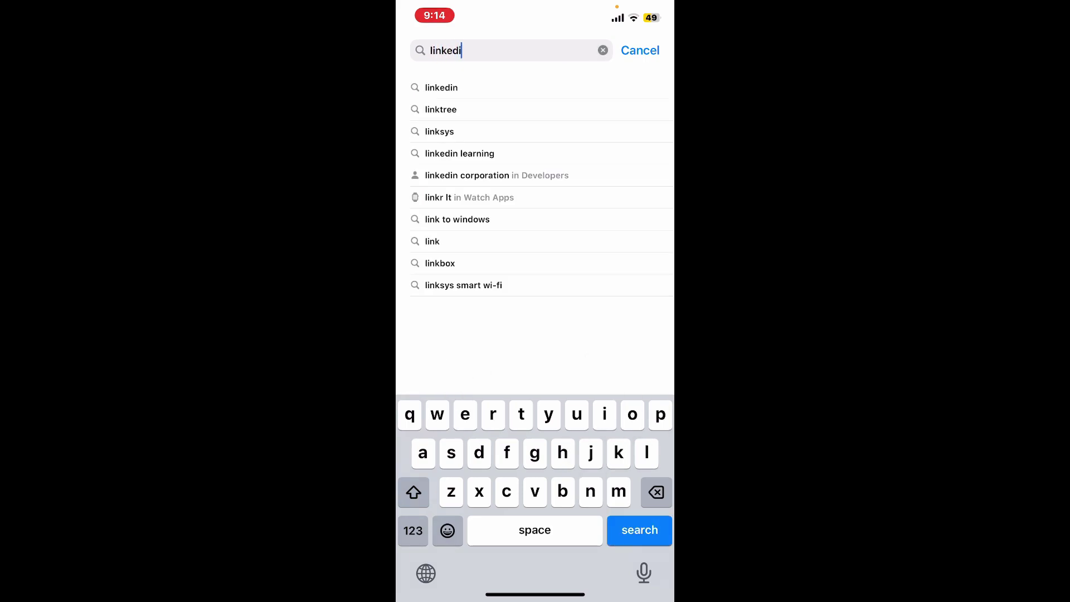
click(440, 87)
click(501, 96)
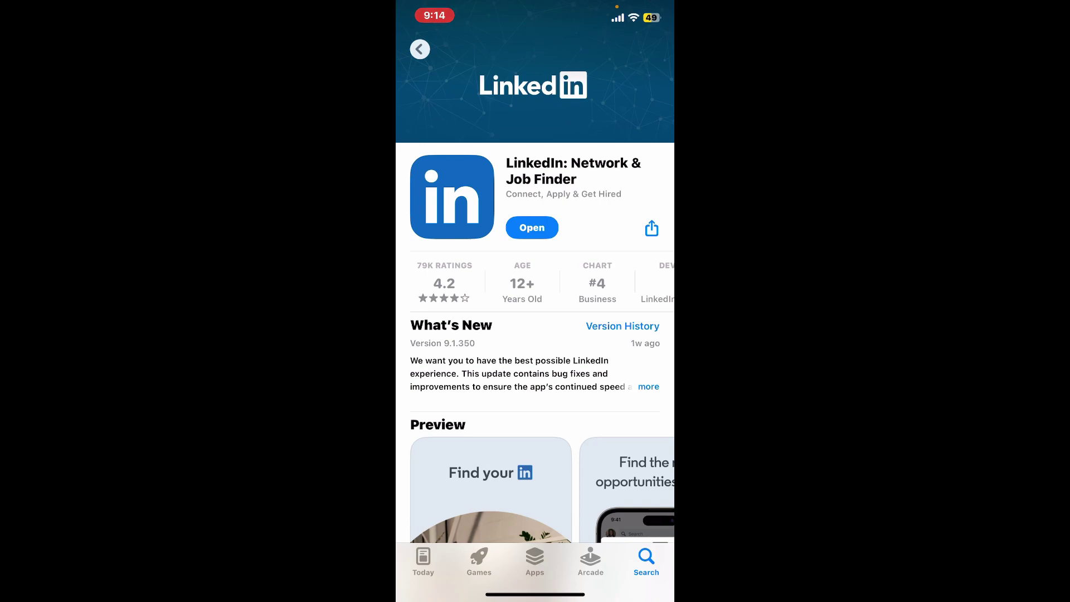
- Return to the home screen and bring up the app switcher to close App Store and LinkedIn
drag(535, 593, 535, 376)
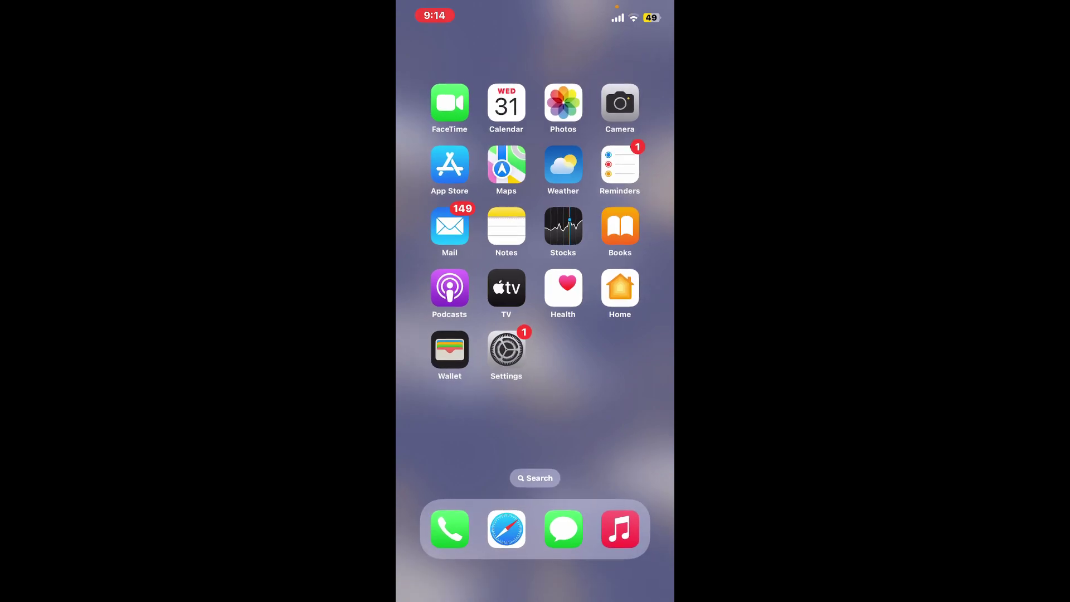
drag(535, 594, 536, 377)
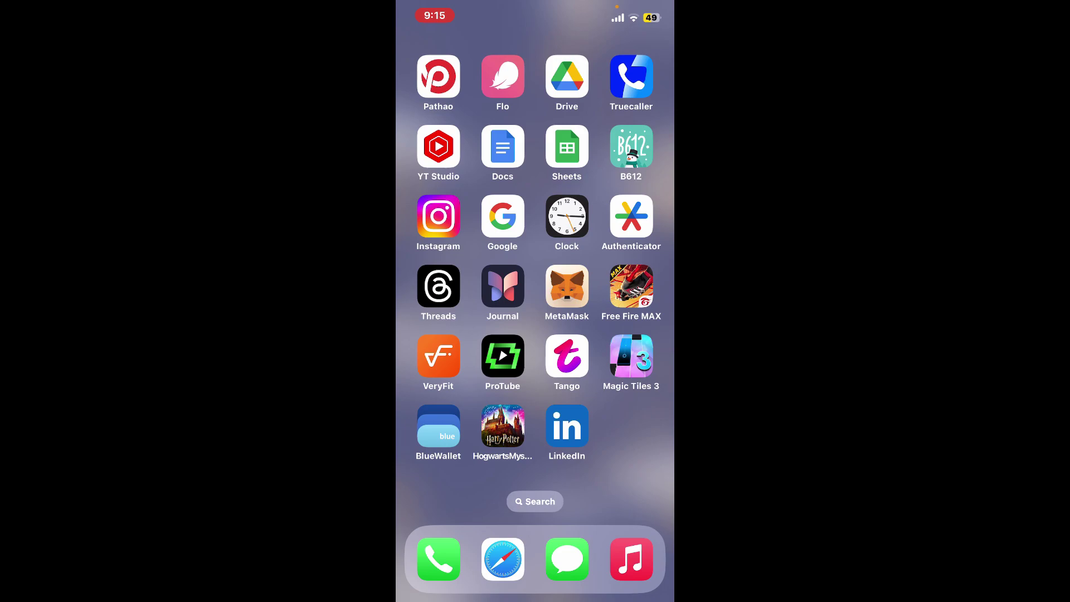
- Relaunch LinkedIn from the home screen to its welcome screen with join and sign-in choices
click(566, 427)
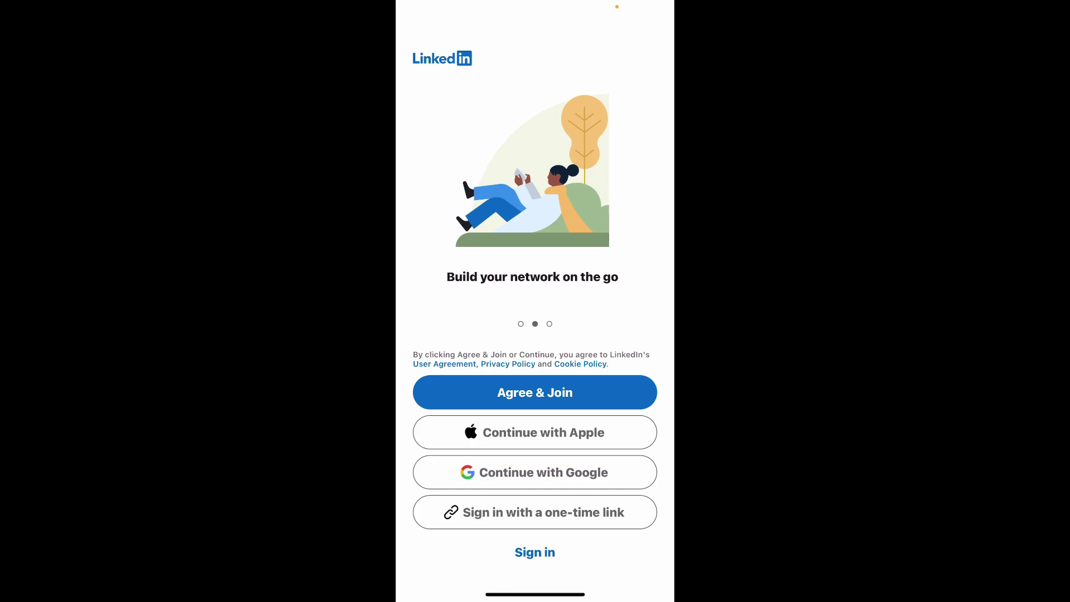
- Show Control Center's expanded network toggles: Wi-Fi and Bluetooth on, Airplane Mode and Mobile Data off
drag(644, 5, 644, 209)
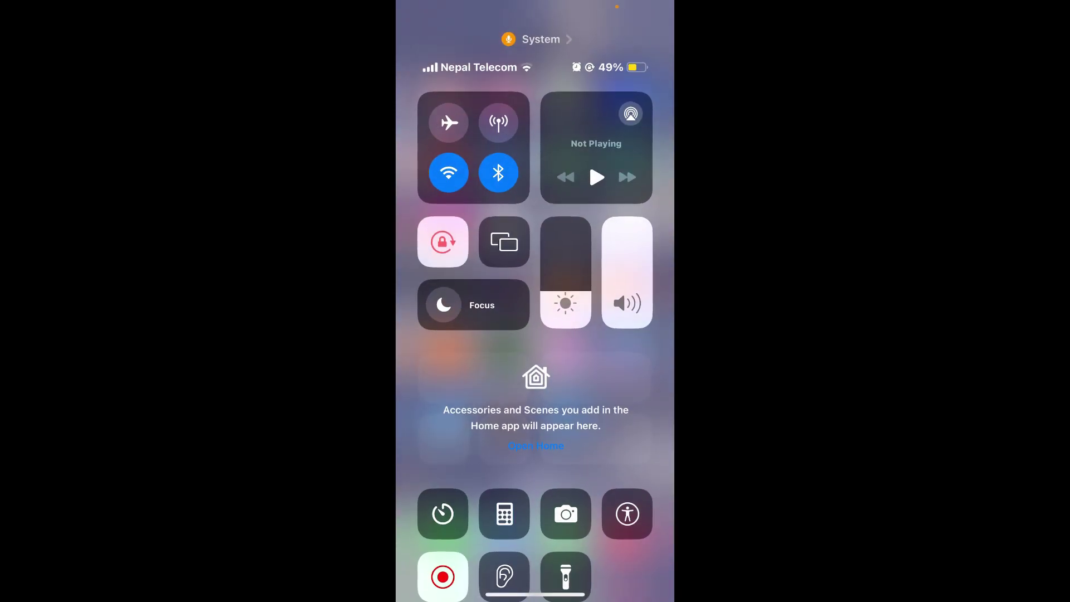
click(474, 149)
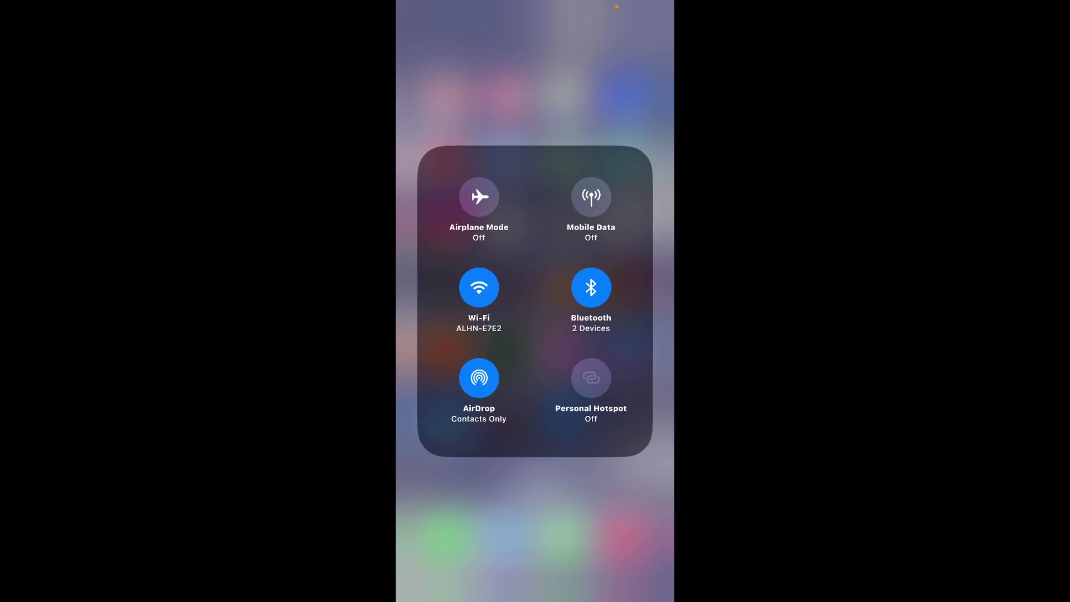